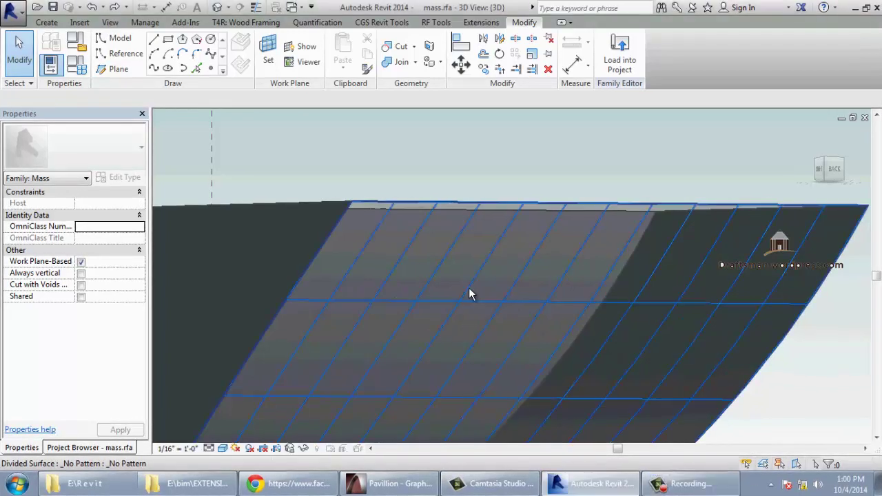
- Leave the 6 U × 12 V divided surface at _No Pattern, then bring up the Application menu
{"action": "left_click", "coordinate": [435, 299]}
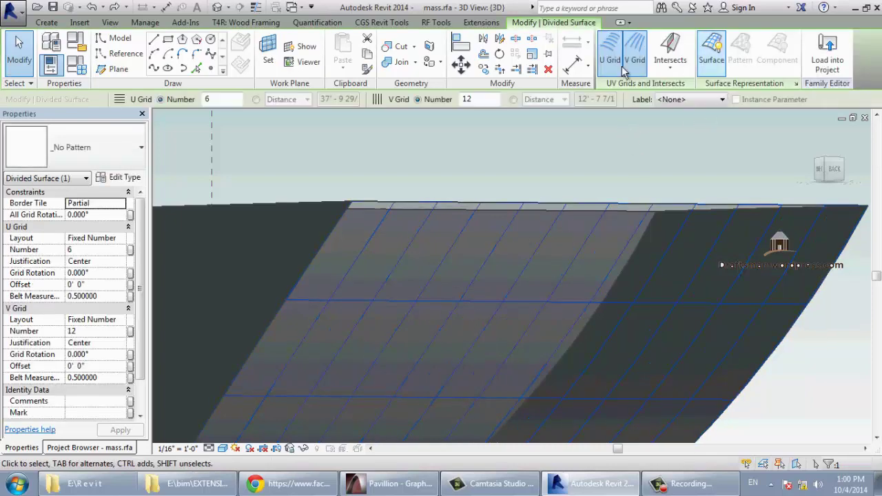
{"action": "left_click", "coordinate": [104, 137]}
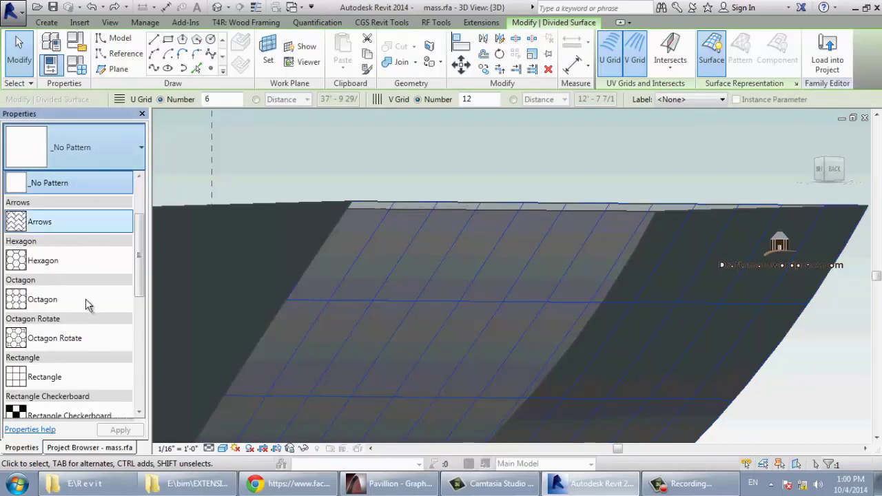
{"action": "left_click", "coordinate": [107, 173]}
{"action": "key", "text": "Escape"}
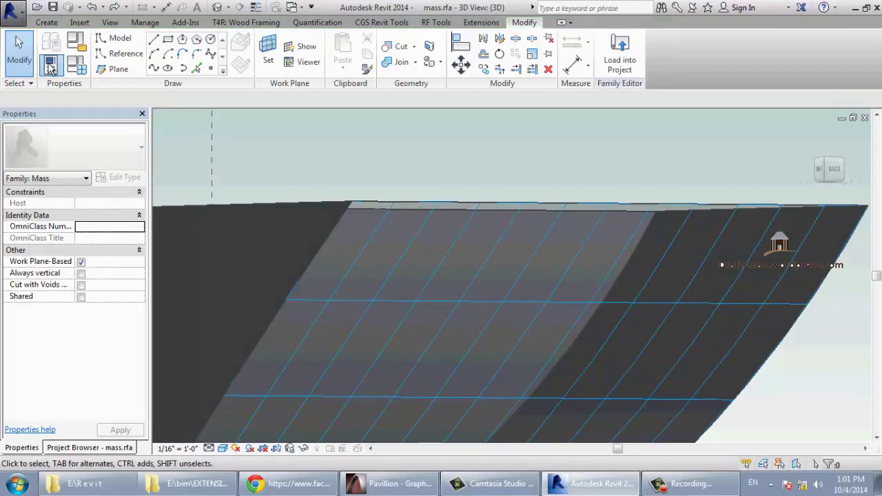
{"action": "left_click", "coordinate": [12, 10]}
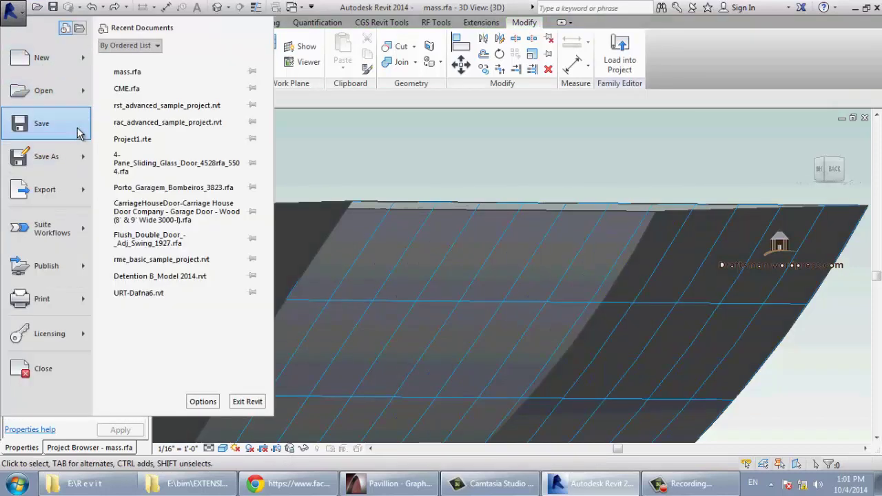
{"action": "mouse_move", "coordinate": [43, 58]}
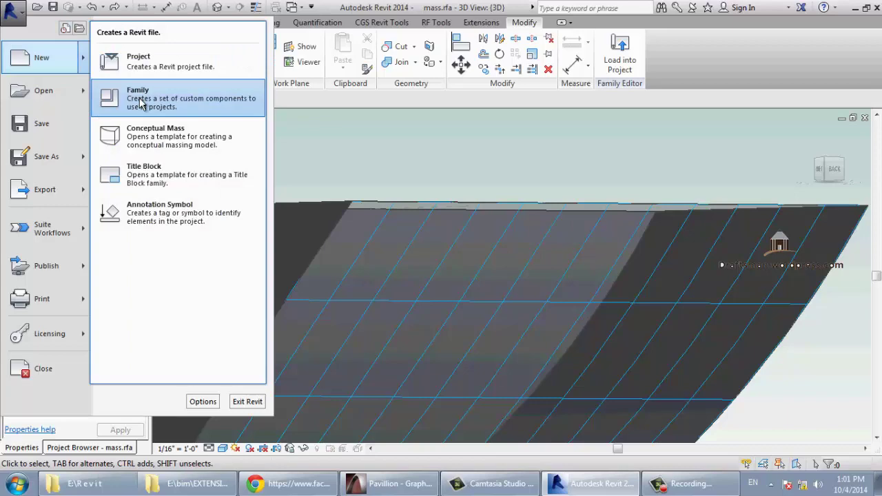
- Create a new family from E:\bim\EXTENSION\rft\Curtain Panel Pattern Based.rft
{"action": "left_click", "coordinate": [141, 103]}
{"action": "left_click", "coordinate": [376, 236]}
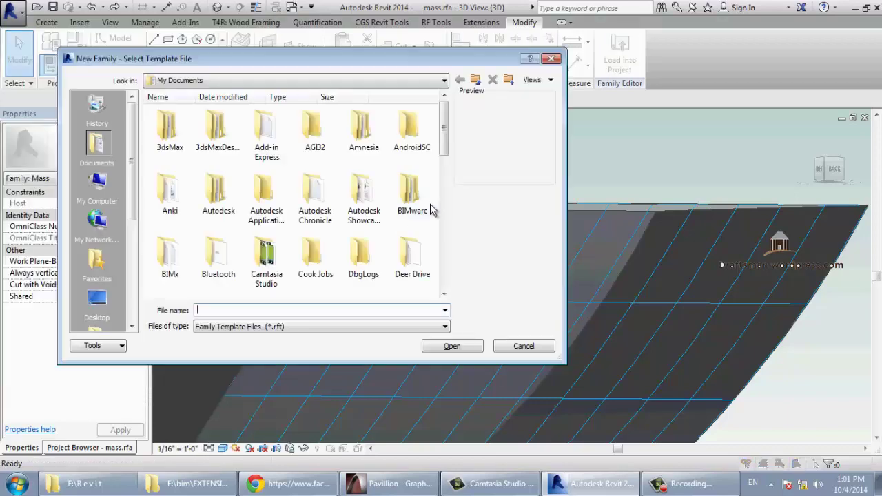
{"action": "left_click", "coordinate": [223, 96]}
{"action": "left_click", "coordinate": [242, 81]}
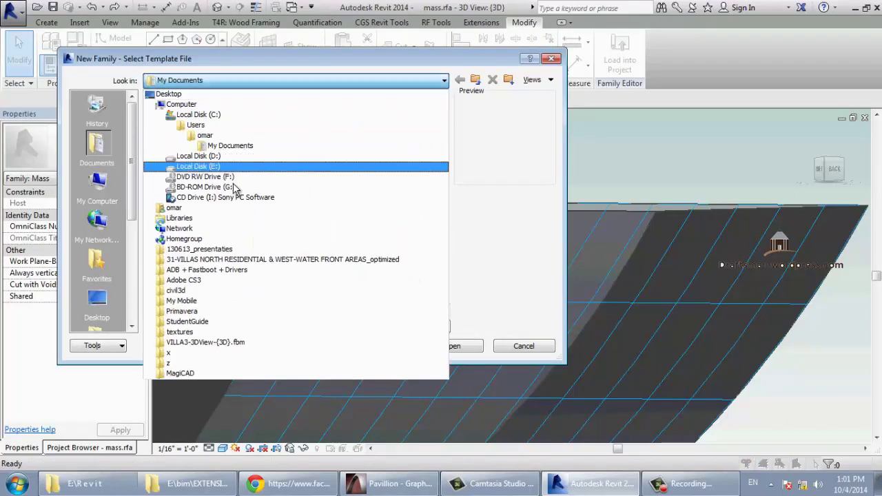
{"action": "left_click", "coordinate": [207, 166]}
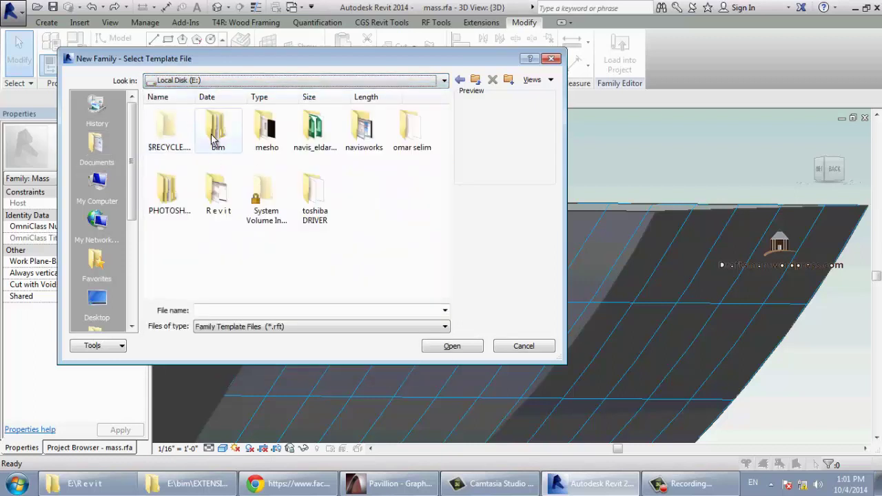
{"action": "double_click", "coordinate": [215, 134]}
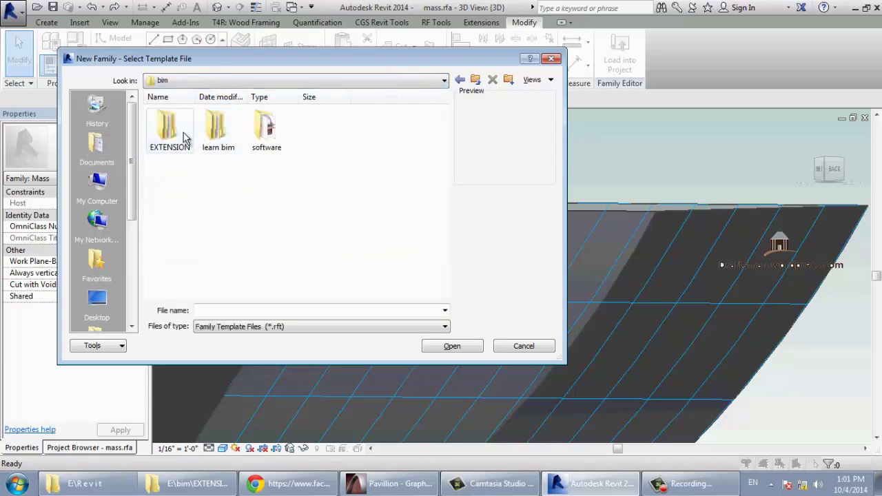
{"action": "double_click", "coordinate": [183, 134]}
{"action": "double_click", "coordinate": [184, 135]}
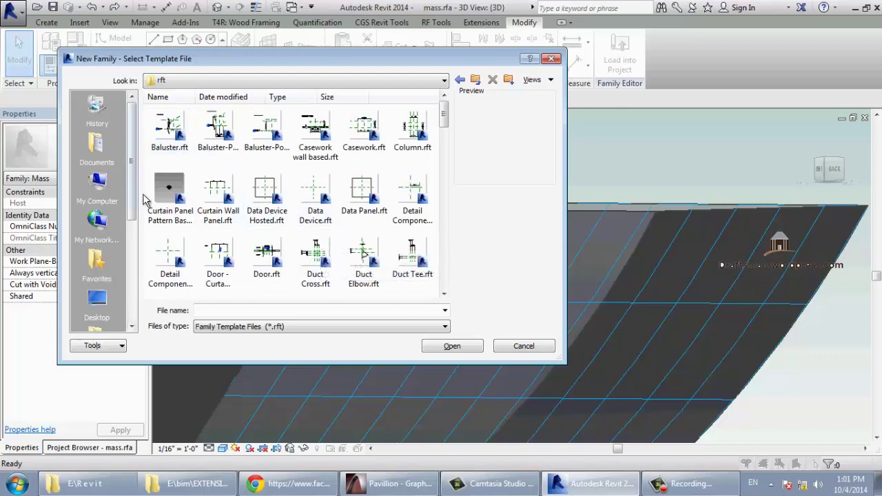
{"action": "left_click", "coordinate": [191, 189]}
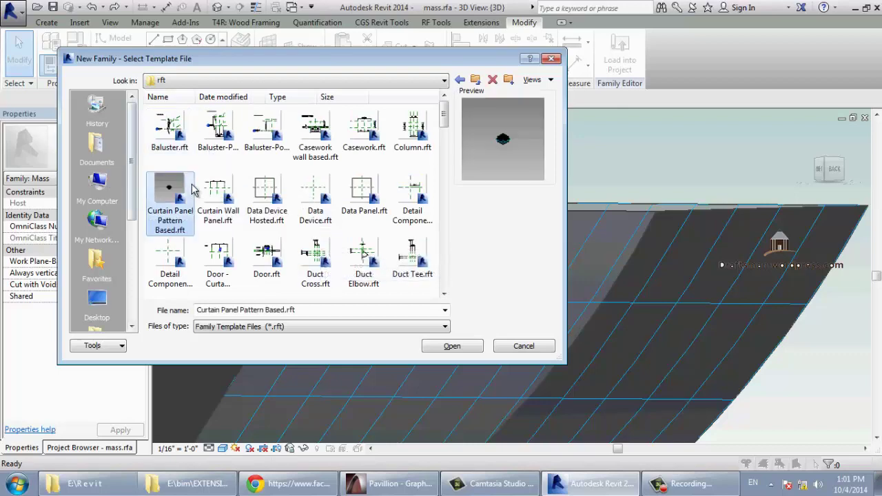
{"action": "left_click", "coordinate": [452, 346]}
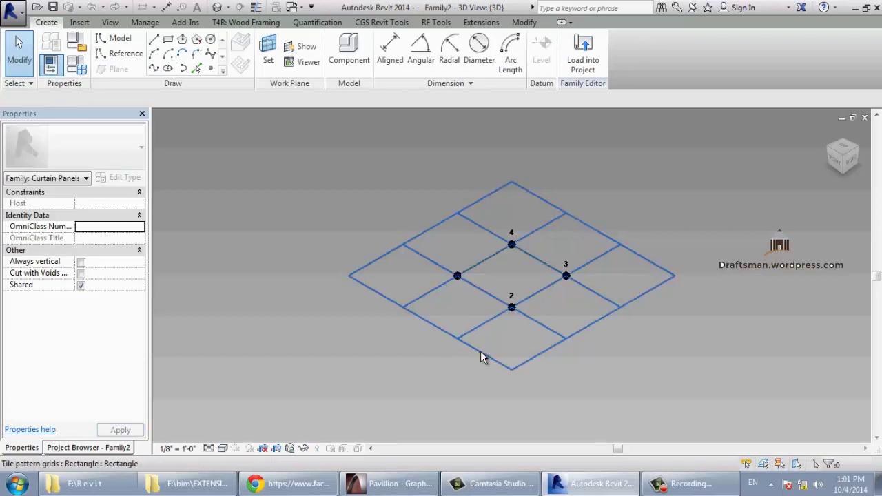
{"action": "left_click", "coordinate": [480, 351]}
{"action": "left_click", "coordinate": [73, 158]}
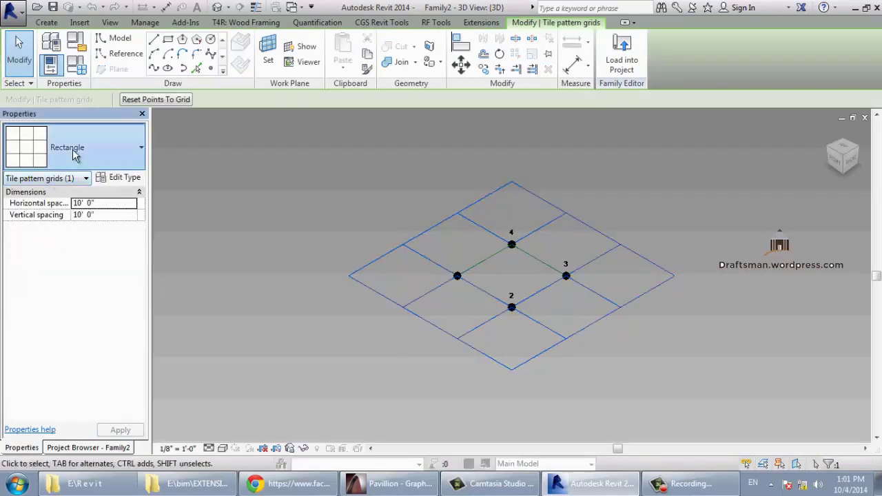
{"action": "scroll", "coordinate": [72, 274], "scroll_direction": "down", "scroll_amount": 2}
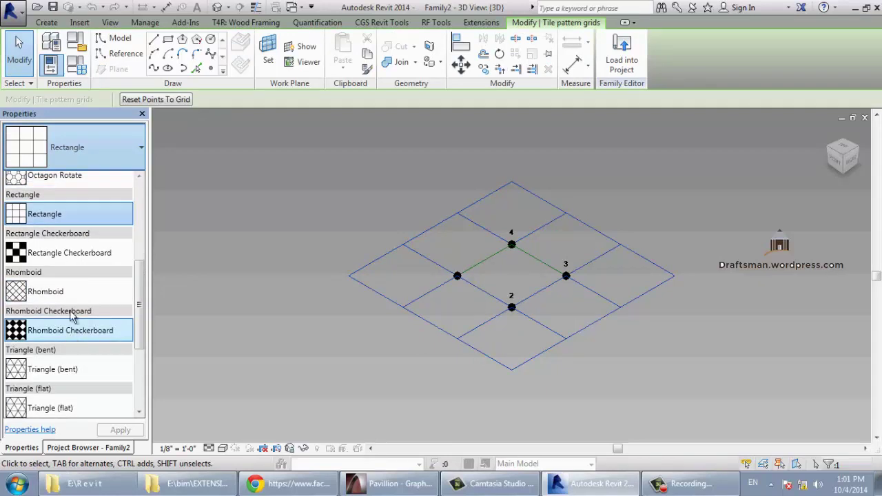
{"action": "scroll", "coordinate": [74, 252], "scroll_direction": "up", "scroll_amount": 1}
{"action": "scroll", "coordinate": [75, 255], "scroll_direction": "up", "scroll_amount": 2}
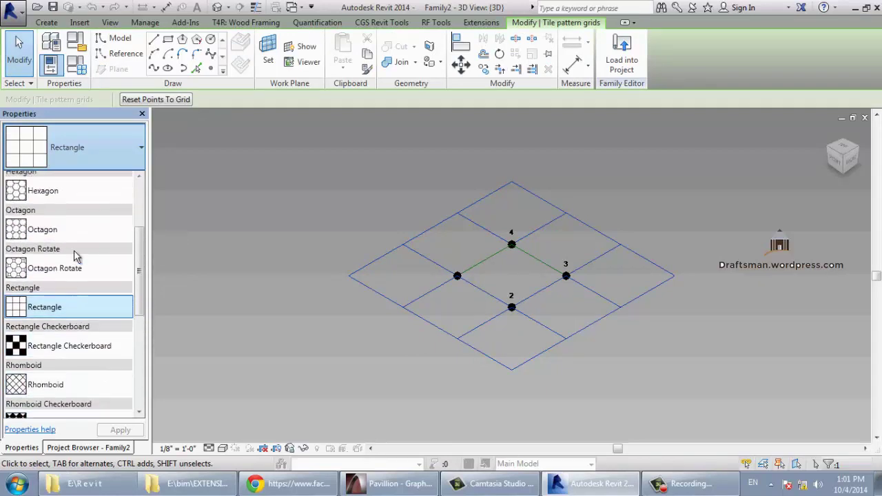
{"action": "scroll", "coordinate": [74, 255], "scroll_direction": "up", "scroll_amount": 1}
{"action": "scroll", "coordinate": [74, 255], "scroll_direction": "up", "scroll_amount": 2}
{"action": "left_click", "coordinate": [391, 346]}
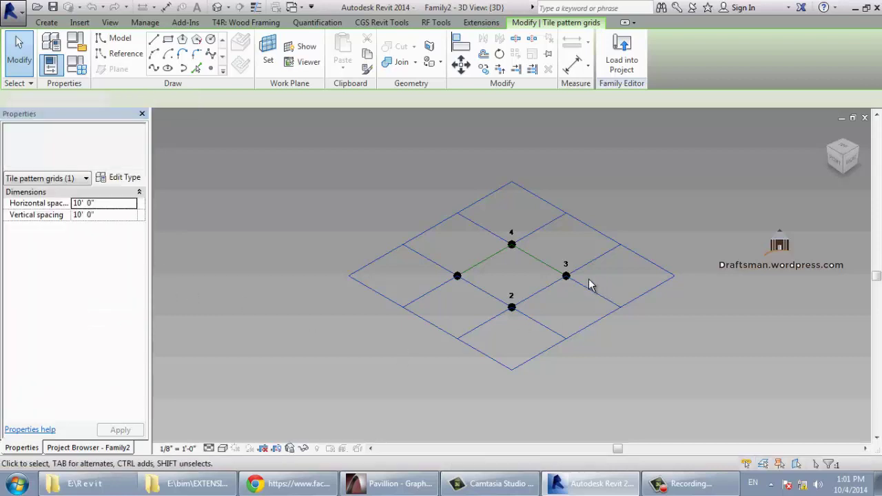
{"action": "key", "text": "Escape"}
{"action": "scroll", "coordinate": [591, 285], "scroll_direction": "up", "scroll_amount": 3}
- Extrude the four-point panel outline as a solid form and change its height from 4'-0" to 1'-0"
{"action": "left_click_drag", "start_coordinate": [300, 164], "coordinate": [598, 388]}
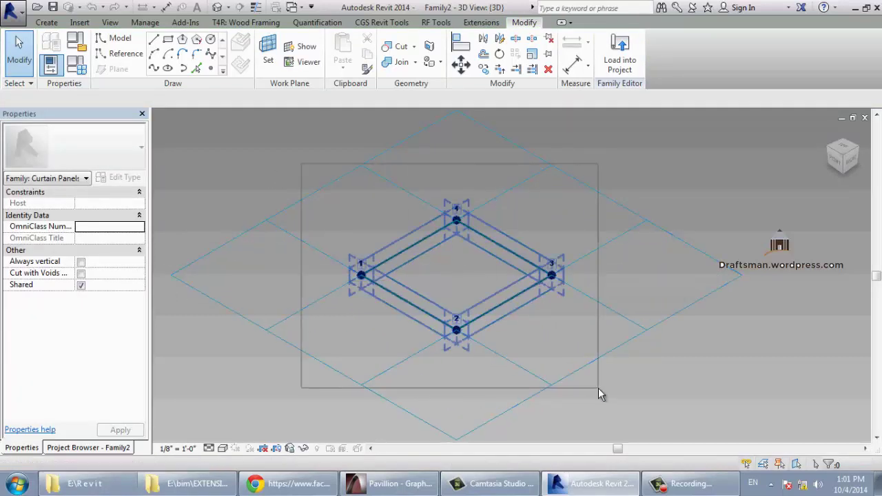
{"action": "left_click", "coordinate": [629, 67]}
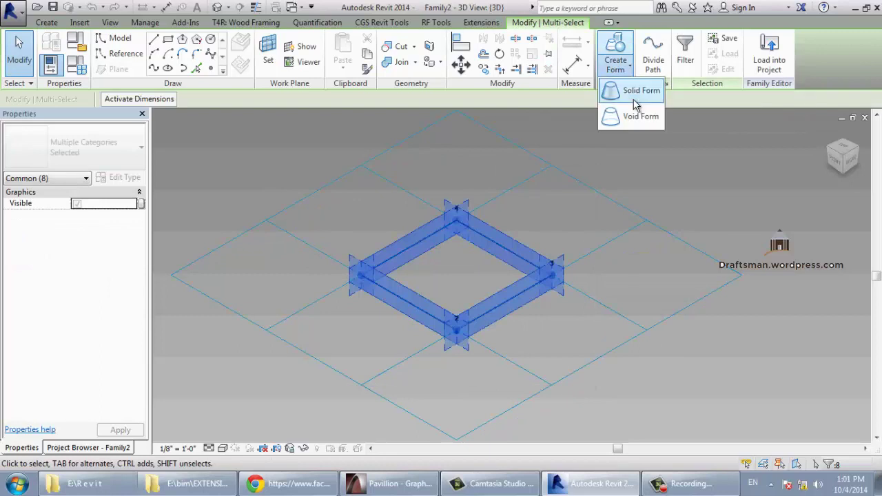
{"action": "left_click", "coordinate": [632, 91]}
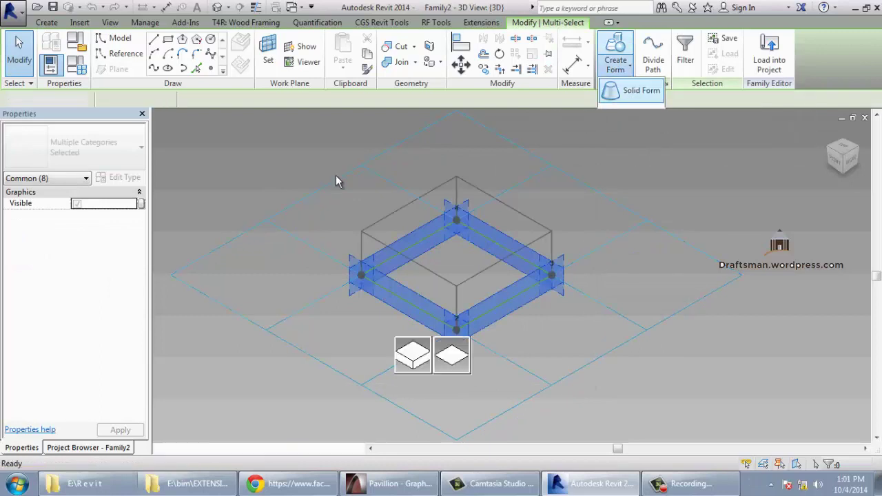
{"action": "left_click", "coordinate": [422, 364]}
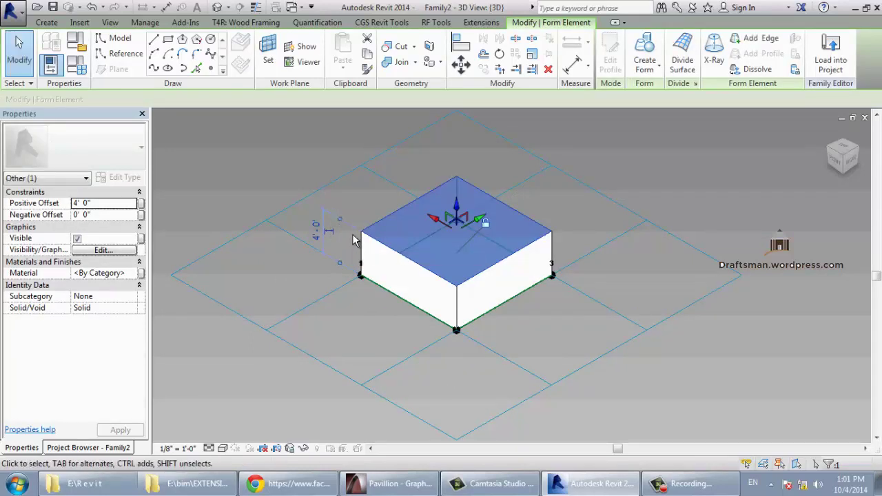
{"action": "left_click", "coordinate": [314, 227]}
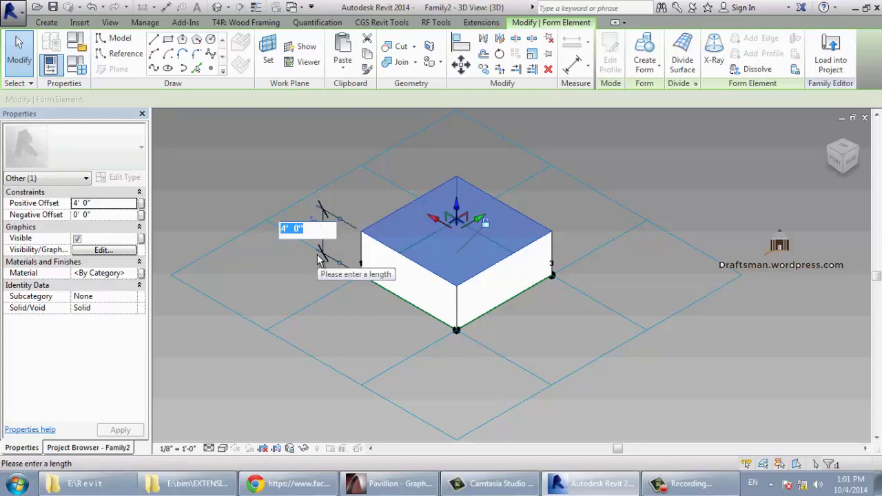
{"action": "type", "text": "1"}
{"action": "key", "text": "Return"}
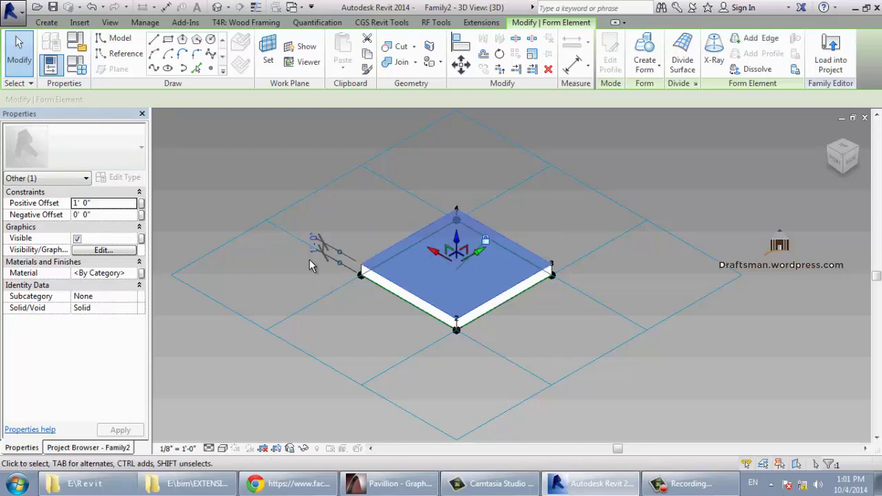
{"action": "scroll", "coordinate": [310, 262], "scroll_direction": "up", "scroll_amount": 2}
- Label the 1'-0" thickness dimension with a new type parameter X grouped under Dimensions
{"action": "left_click", "coordinate": [358, 252]}
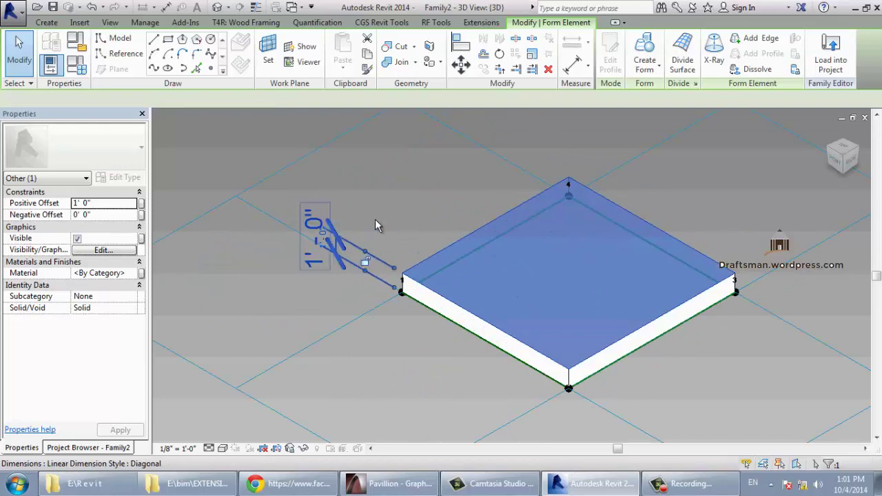
{"action": "left_click", "coordinate": [297, 103]}
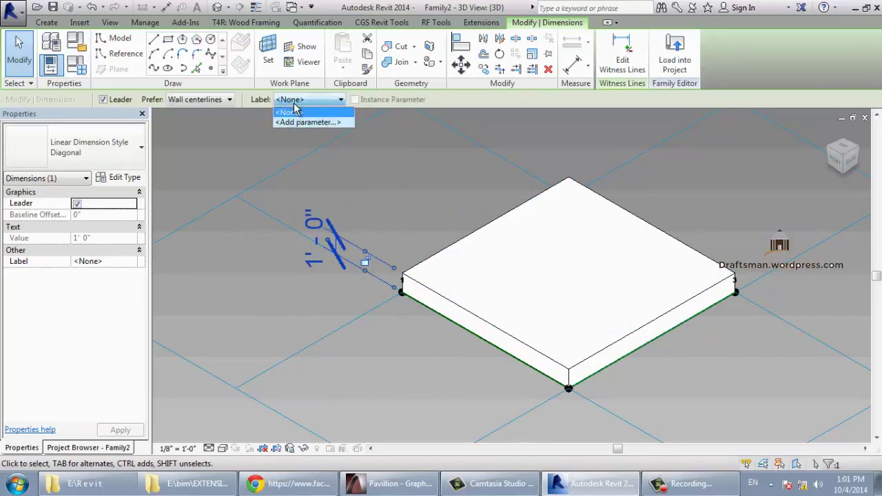
{"action": "left_click", "coordinate": [308, 122]}
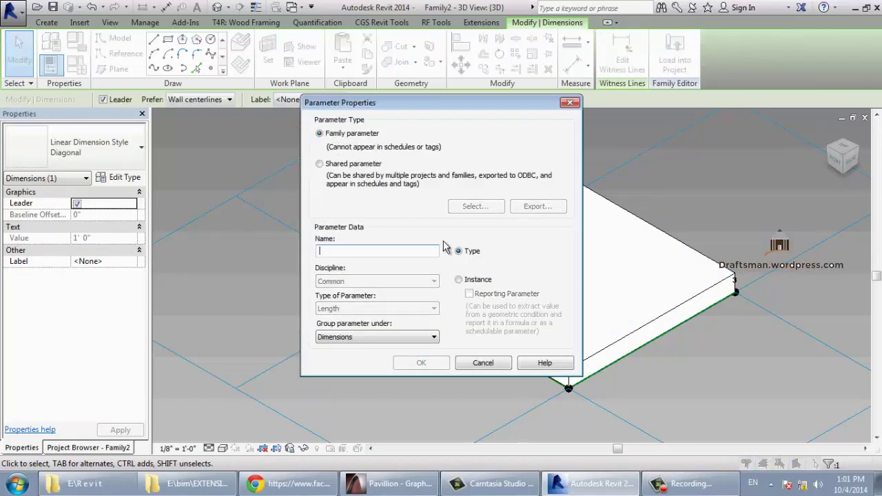
{"action": "type", "text": "X"}
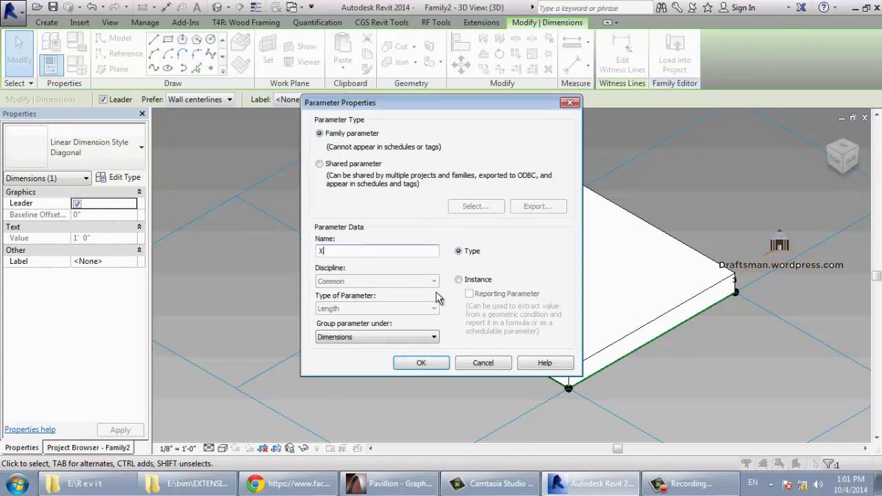
{"action": "left_click", "coordinate": [418, 339]}
{"action": "left_click", "coordinate": [419, 338]}
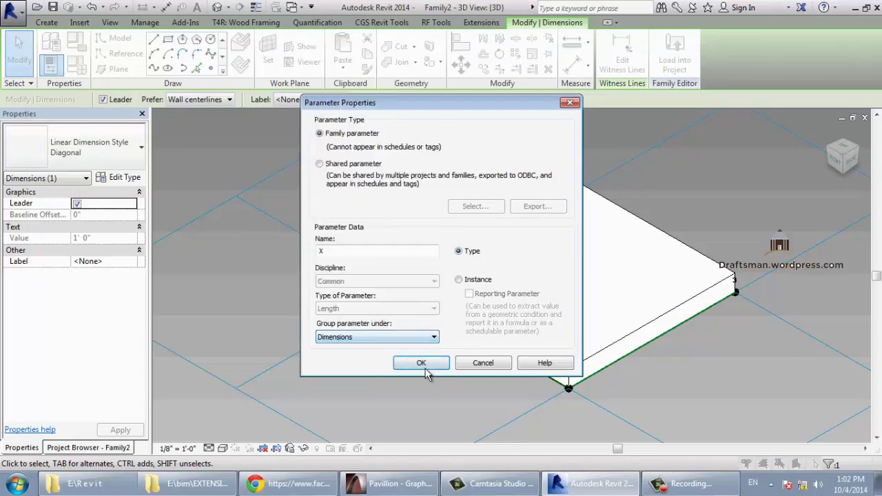
{"action": "left_click", "coordinate": [398, 361]}
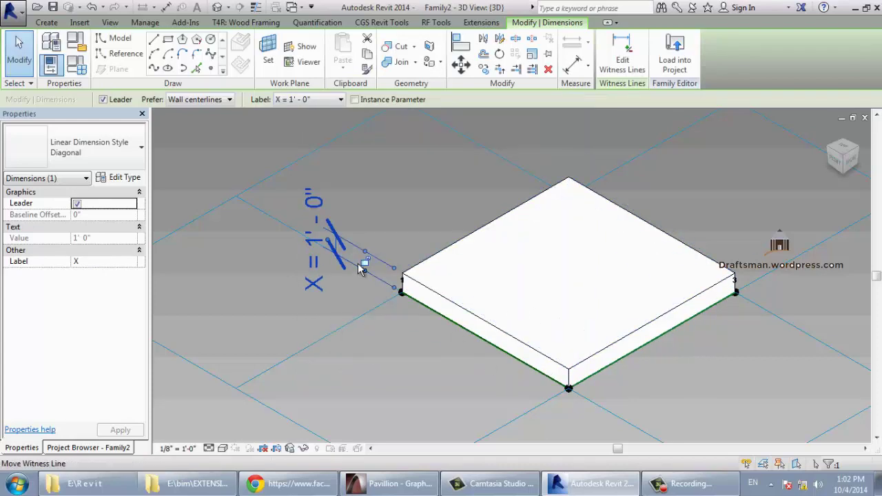
- Load the Family2 panel into mass.rfa using Load into Project
{"action": "scroll", "coordinate": [407, 275], "scroll_direction": "down", "scroll_amount": 2}
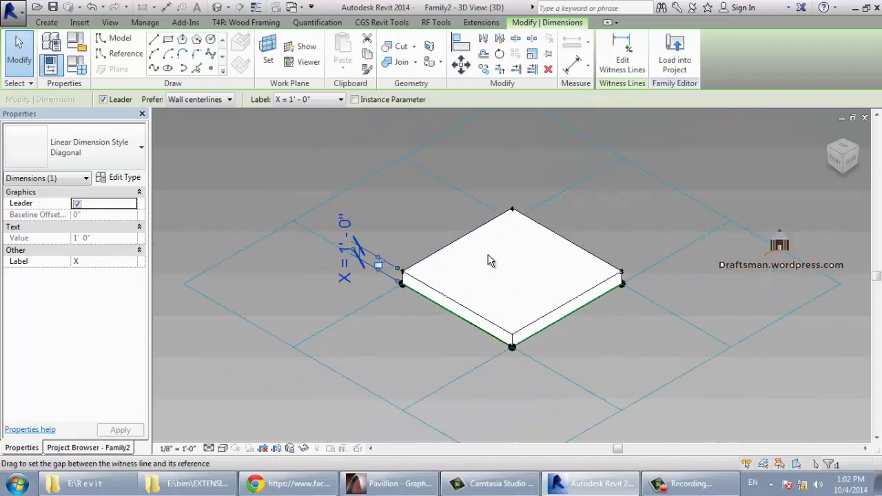
{"action": "left_click", "coordinate": [676, 64]}
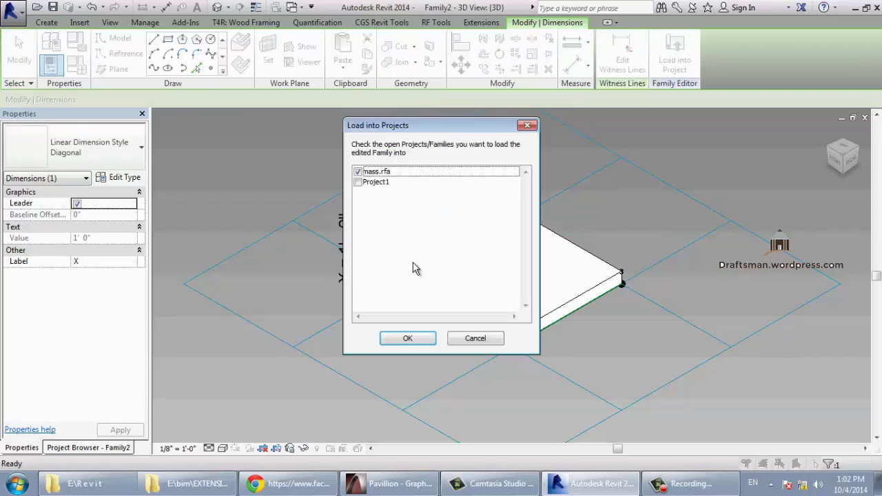
{"action": "left_click", "coordinate": [405, 343]}
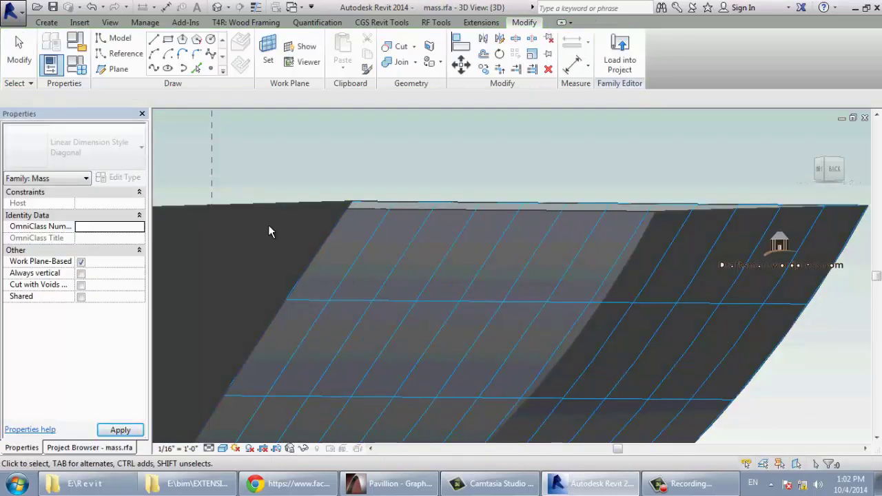
- Apply the Rectangle: Family2 pattern to the mass's divided surface, then return to Family2
{"action": "left_click", "coordinate": [521, 344]}
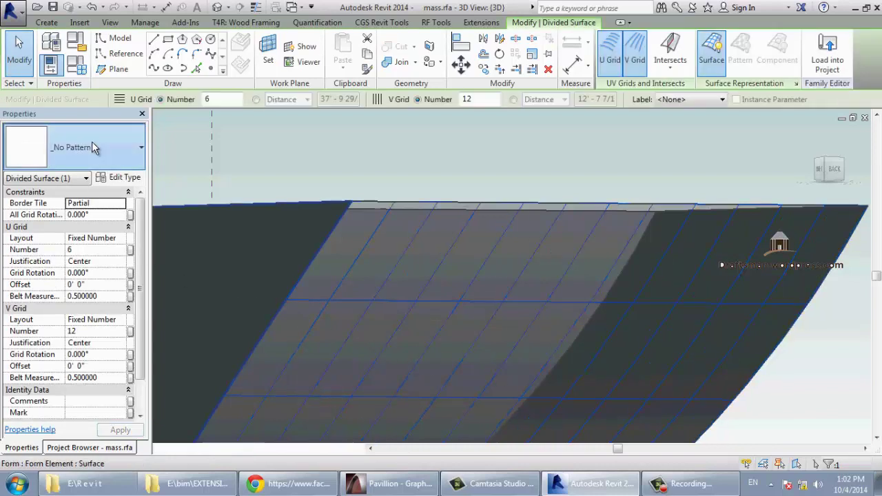
{"action": "left_click", "coordinate": [91, 150]}
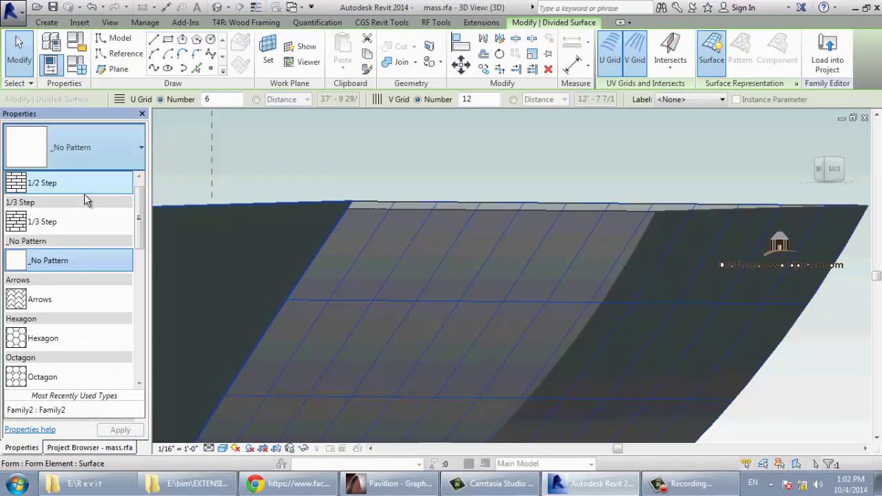
{"action": "scroll", "coordinate": [96, 245], "scroll_direction": "down", "scroll_amount": 1}
{"action": "scroll", "coordinate": [103, 262], "scroll_direction": "down", "scroll_amount": 1}
{"action": "scroll", "coordinate": [108, 269], "scroll_direction": "down", "scroll_amount": 1}
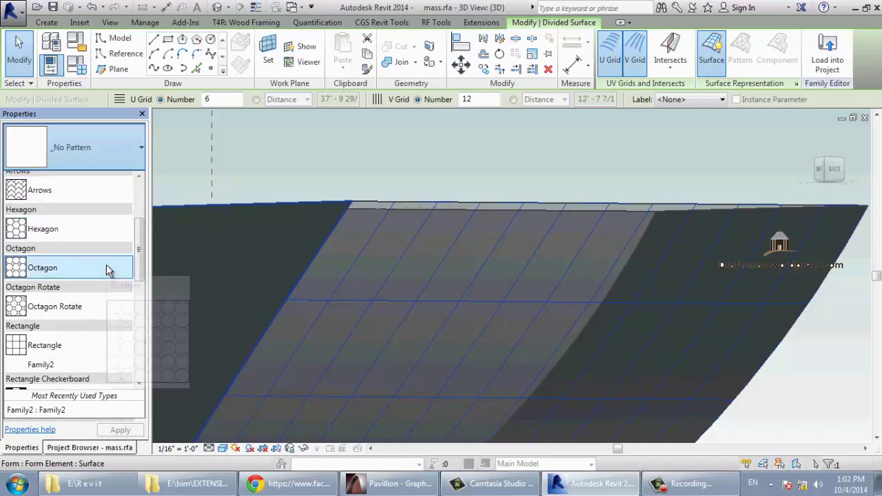
{"action": "scroll", "coordinate": [103, 275], "scroll_direction": "down", "scroll_amount": 1}
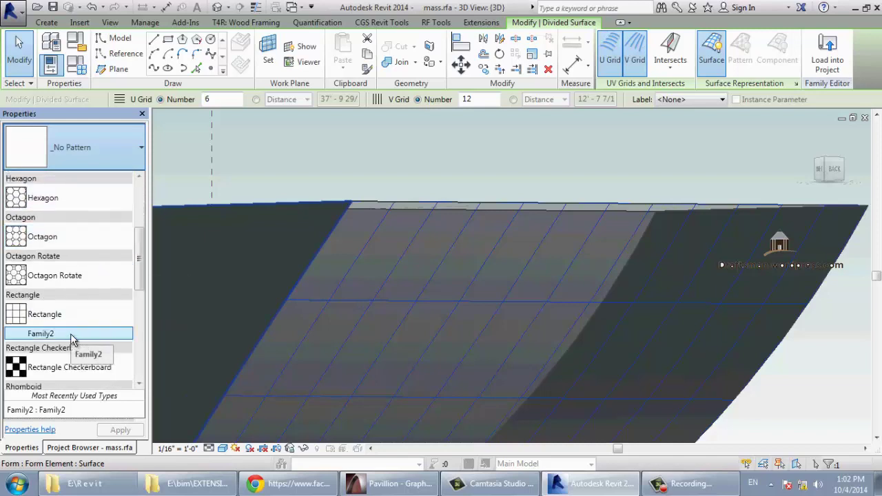
{"action": "left_click", "coordinate": [72, 335]}
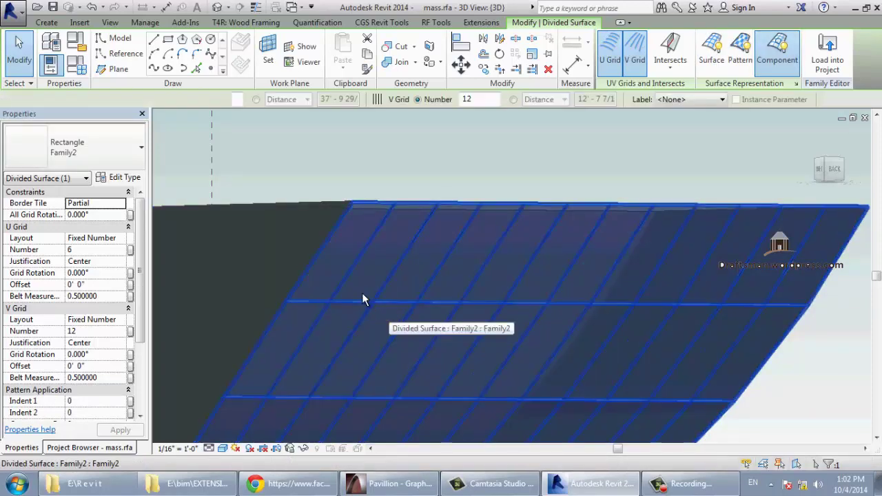
{"action": "key", "text": "ctrl+Tab"}
- Draw an inscribed 8-sided polygon on the slab's top face and select its lines
{"action": "key", "text": "Escape"}
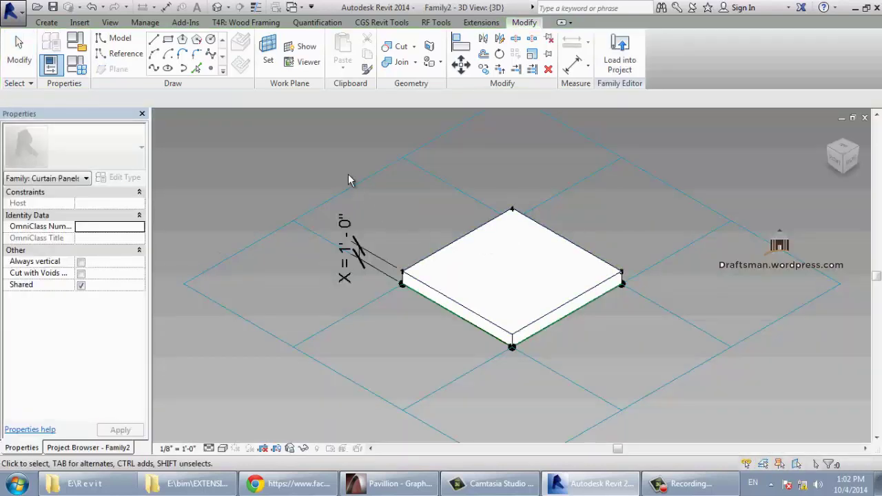
{"action": "middle_click_drag", "start_coordinate": [349, 174], "coordinate": [207, 155]}
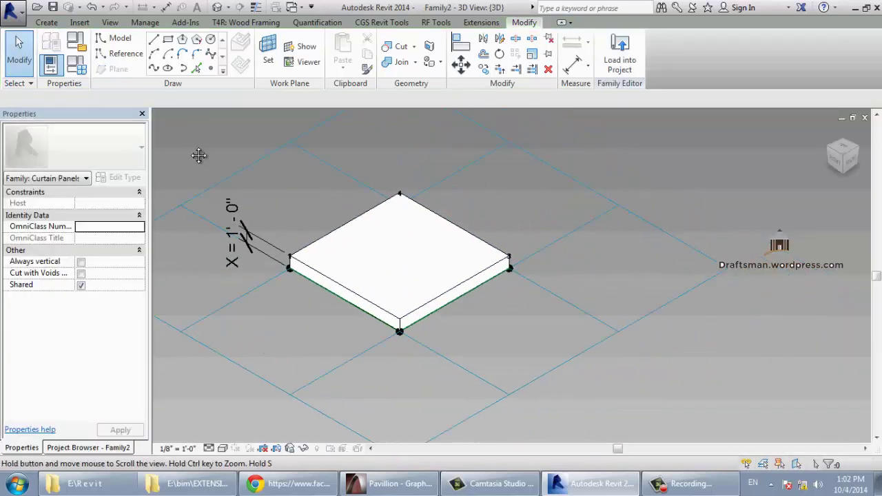
{"action": "left_click", "coordinate": [181, 39]}
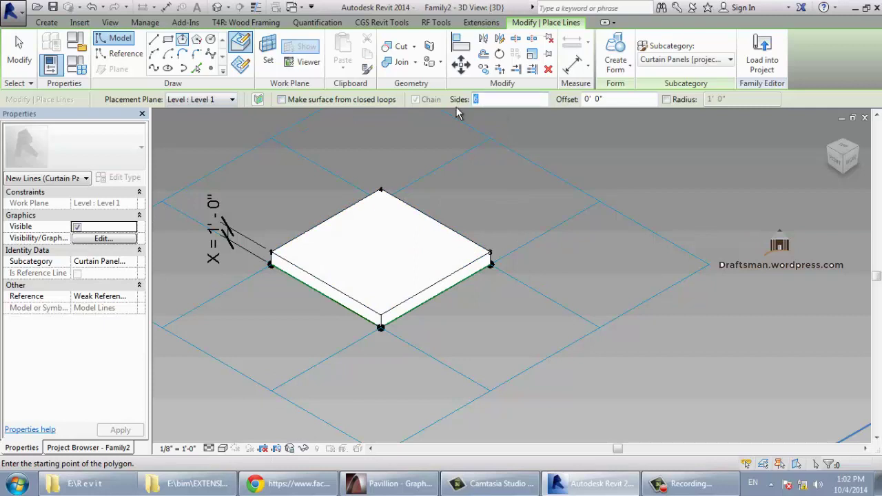
{"action": "type", "text": "8"}
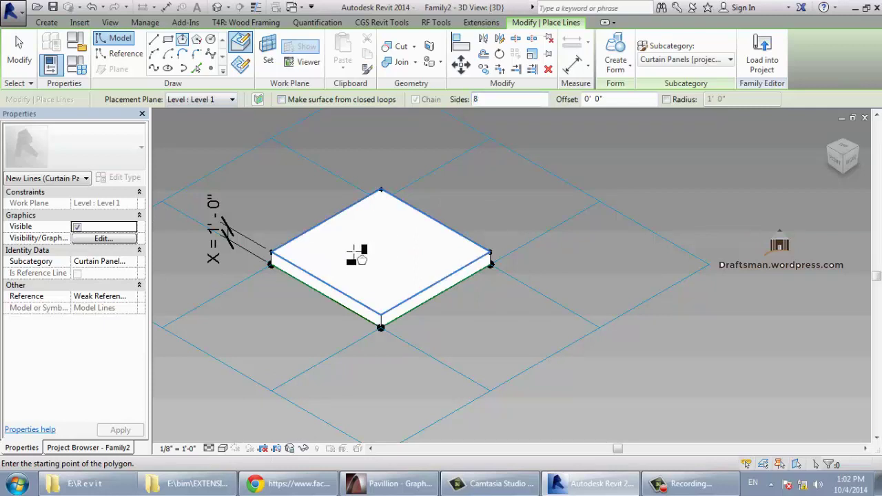
{"action": "left_click", "coordinate": [369, 248]}
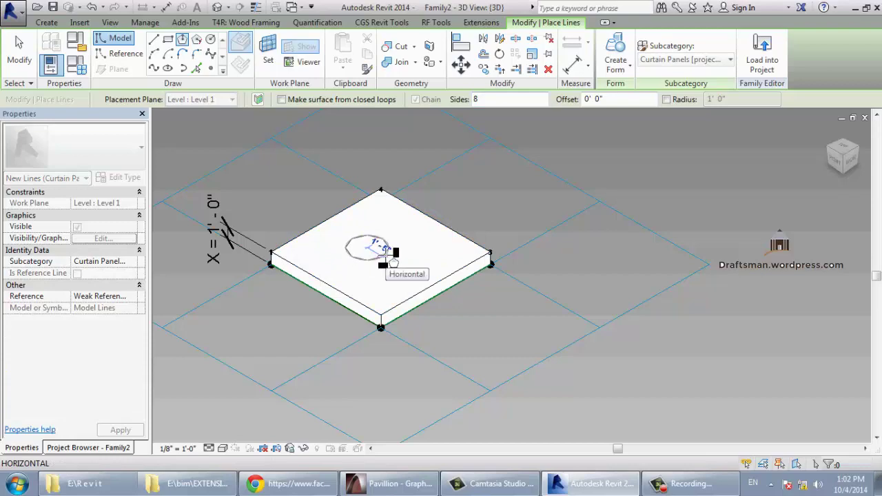
{"action": "left_click", "coordinate": [389, 255]}
{"action": "scroll", "coordinate": [339, 237], "scroll_direction": "up", "scroll_amount": 2}
{"action": "scroll", "coordinate": [339, 237], "scroll_direction": "up", "scroll_amount": 2}
{"action": "key", "text": "Escape"}
{"action": "key", "text": "Escape"}
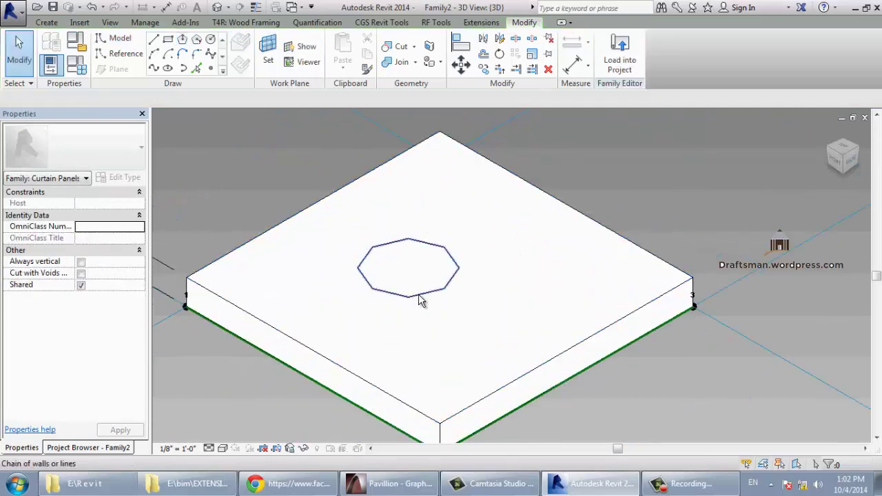
{"action": "left_click", "coordinate": [419, 298]}
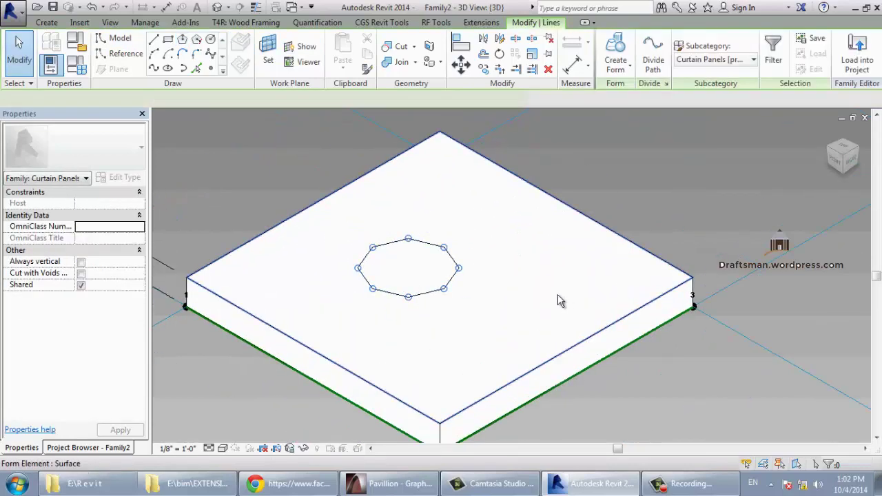
- Make the octagon a void form and extrude it down through the slab to cut the hole
{"action": "left_click", "coordinate": [616, 64]}
{"action": "left_click", "coordinate": [616, 120]}
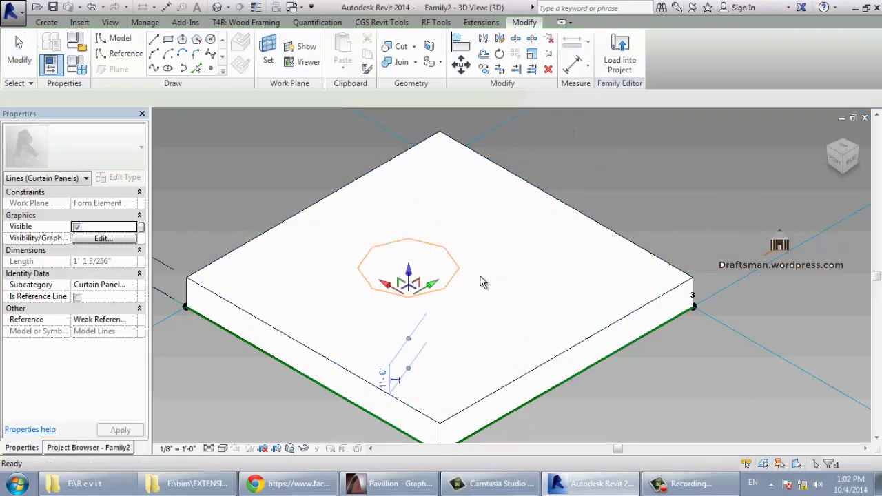
{"action": "mouse_move", "coordinate": [489, 386]}
{"action": "middle_mouse_down", "text": "shift"}
{"action": "mouse_move", "coordinate": [381, 266]}
{"action": "mouse_move", "coordinate": [403, 324]}
{"action": "mouse_move", "coordinate": [394, 335]}
{"action": "mouse_move", "coordinate": [351, 213]}
{"action": "mouse_move", "coordinate": [329, 217]}
{"action": "mouse_move", "coordinate": [420, 402]}
{"action": "mouse_move", "coordinate": [400, 351]}
{"action": "middle_mouse_up", "text": "shift"}
{"action": "left_click", "coordinate": [315, 227]}
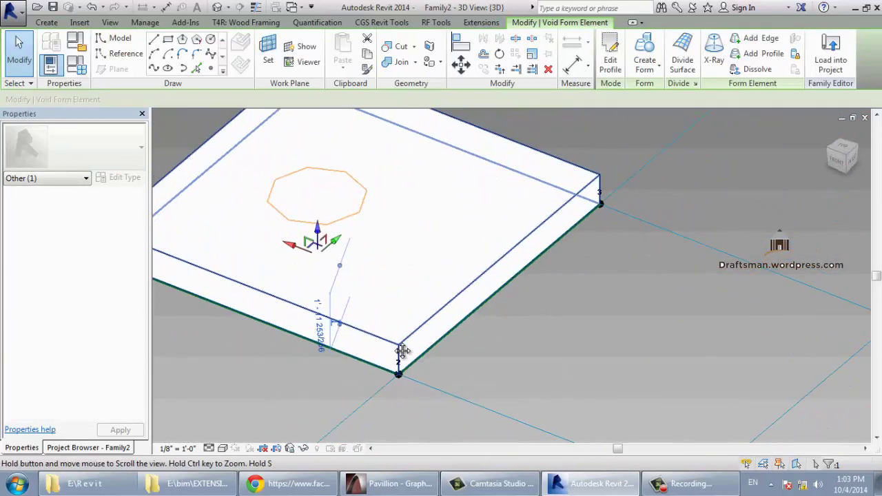
{"action": "left_click", "coordinate": [310, 198]}
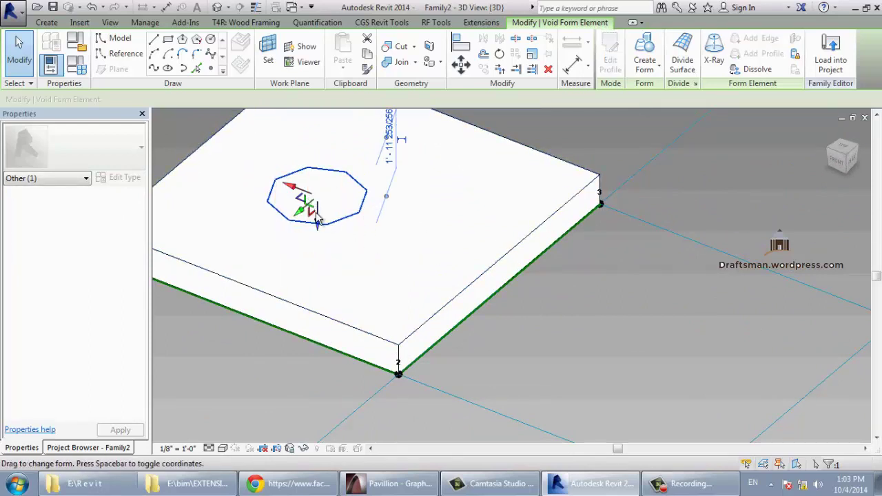
{"action": "left_click_drag", "start_coordinate": [322, 228], "coordinate": [319, 282]}
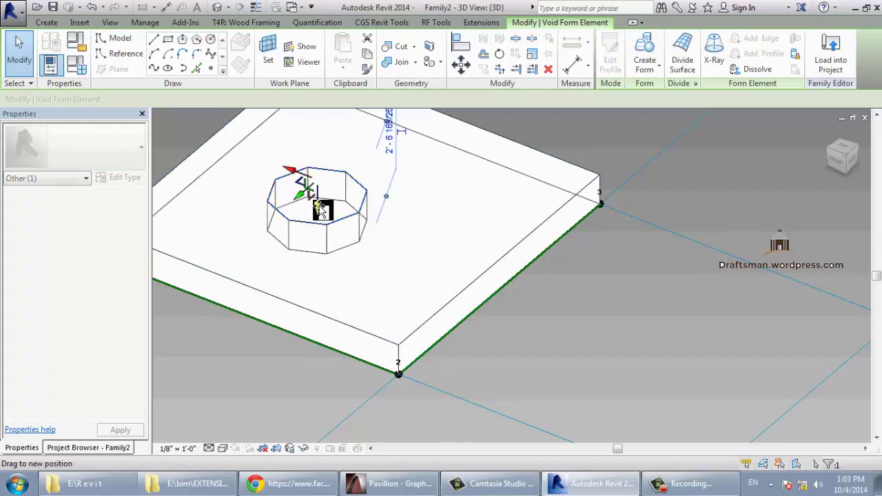
{"action": "left_click", "coordinate": [541, 346]}
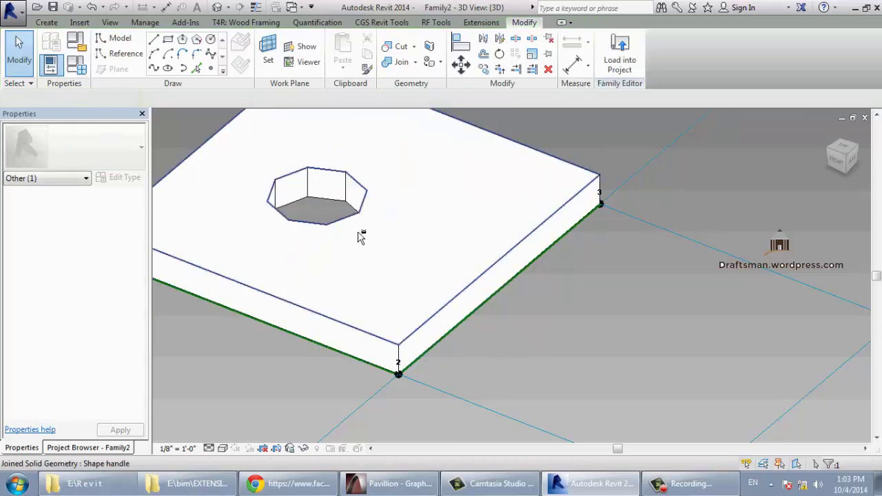
{"action": "mouse_move", "coordinate": [360, 234]}
{"action": "middle_mouse_down", "text": "shift"}
{"action": "mouse_move", "coordinate": [382, 353]}
{"action": "mouse_move", "coordinate": [404, 246]}
{"action": "middle_mouse_up", "text": "shift"}
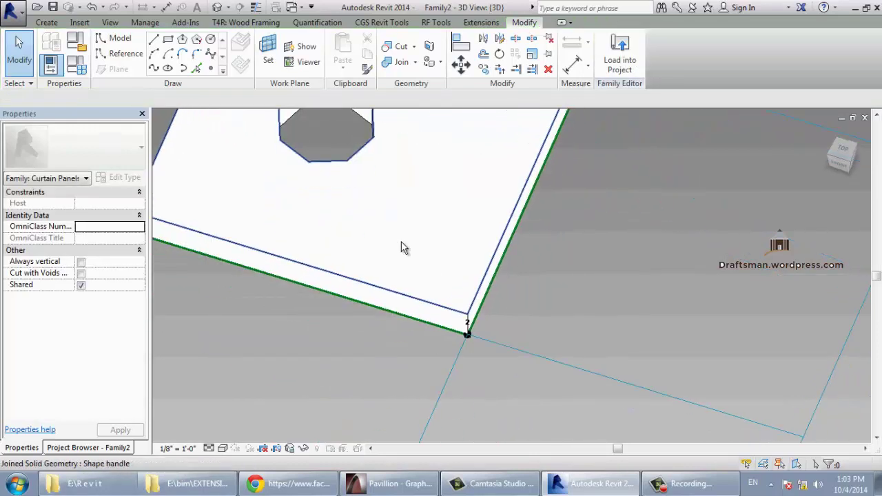
- Load the holed Family2 into mass.rfa, choosing to overwrite the existing version and parameter values
{"action": "left_click", "coordinate": [619, 55]}
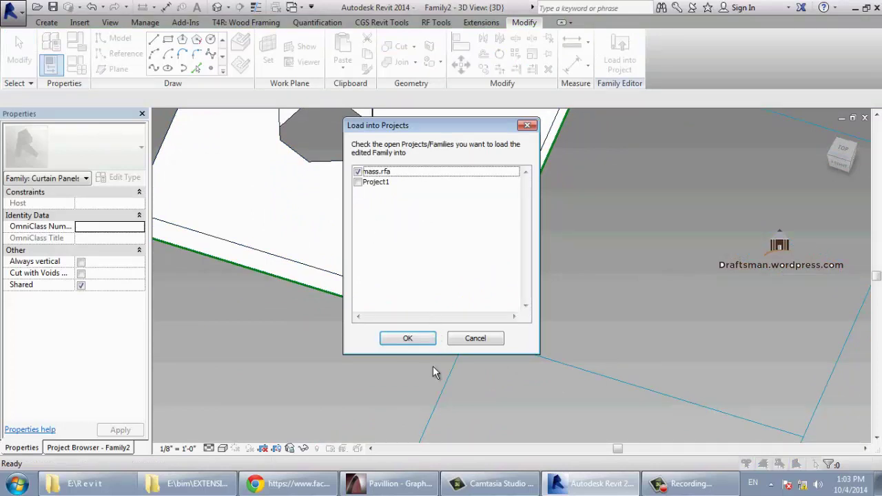
{"action": "left_click", "coordinate": [408, 338]}
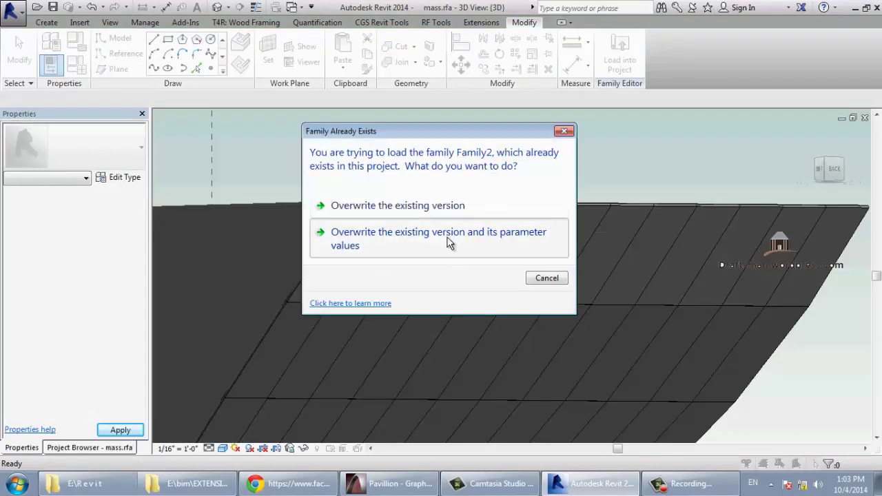
{"action": "left_click", "coordinate": [447, 238]}
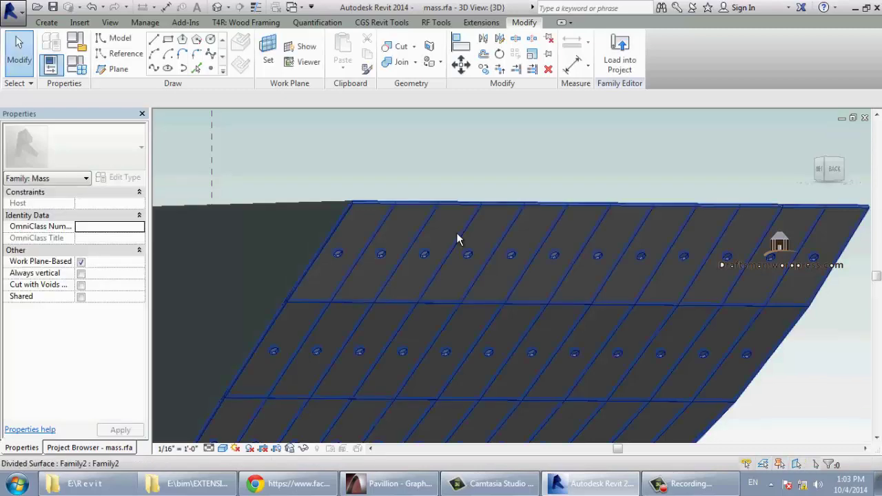
- Orbit and zoom in on the mass surface to inspect the octagonal hole in each panel
{"action": "mouse_move", "coordinate": [493, 349]}
{"action": "middle_mouse_down", "text": "shift"}
{"action": "mouse_move", "coordinate": [598, 253]}
{"action": "mouse_move", "coordinate": [311, 355]}
{"action": "middle_mouse_up", "text": "shift"}
{"action": "scroll", "coordinate": [330, 316], "scroll_direction": "up", "scroll_amount": 5}
{"action": "scroll", "coordinate": [329, 319], "scroll_direction": "up", "scroll_amount": 3}
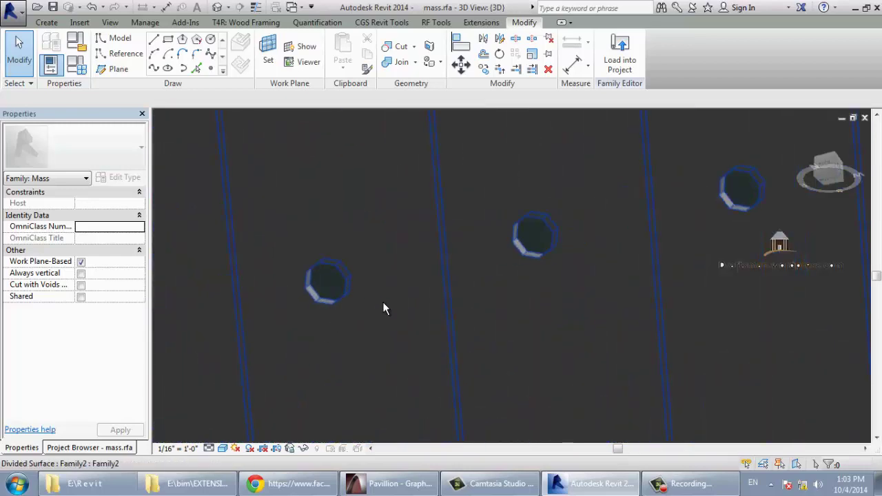